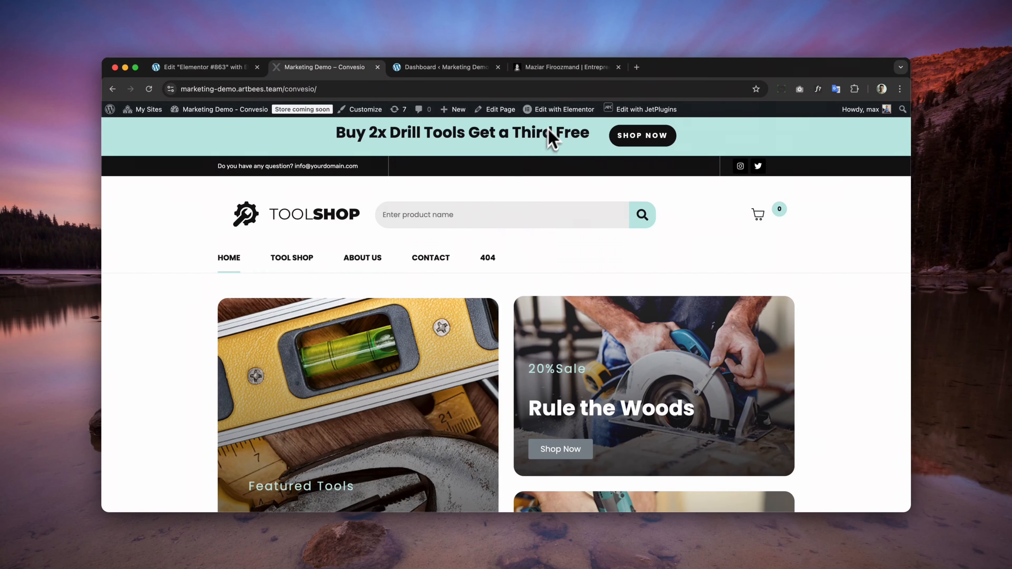
Step: Open the site's header template for editing in Elementor and set the header logo's source to Custom Logo
mouse_move(555, 110)
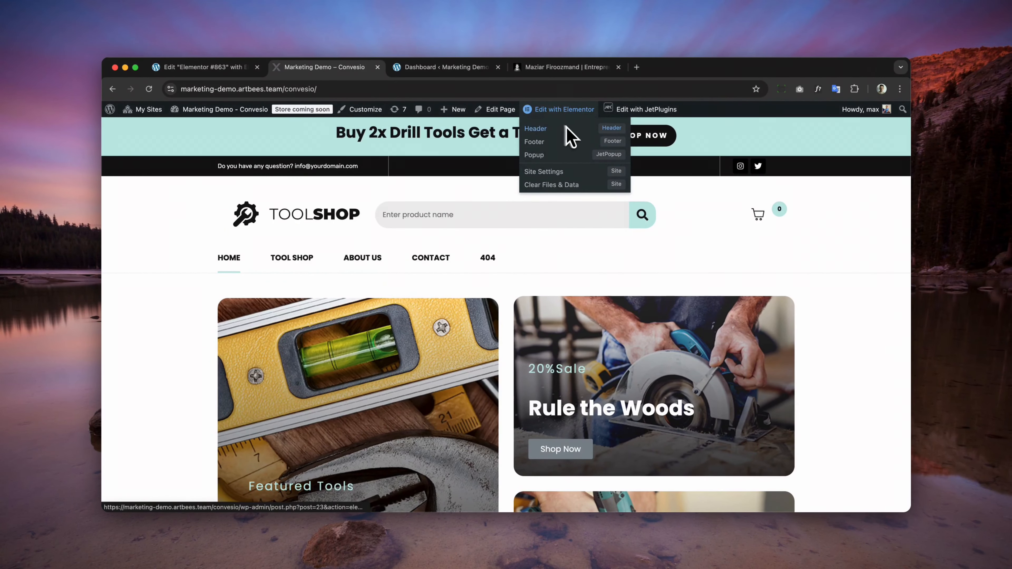
click(615, 131)
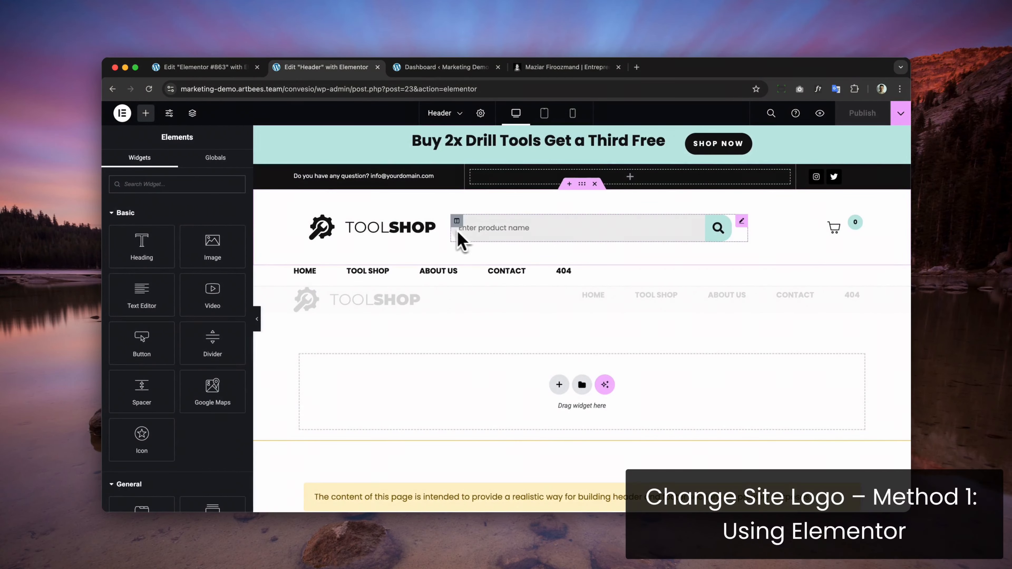
click(423, 236)
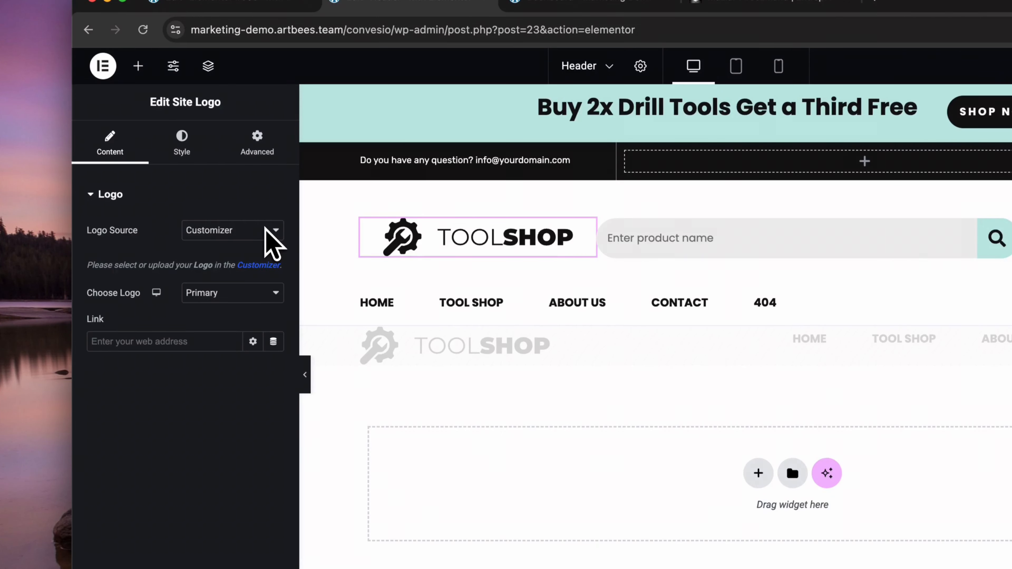
click(264, 231)
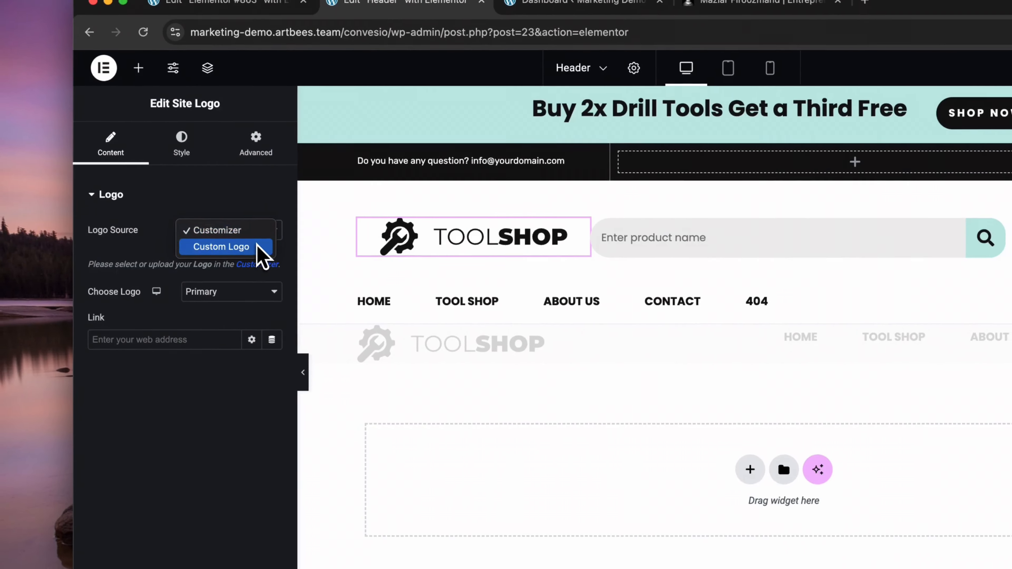
click(257, 248)
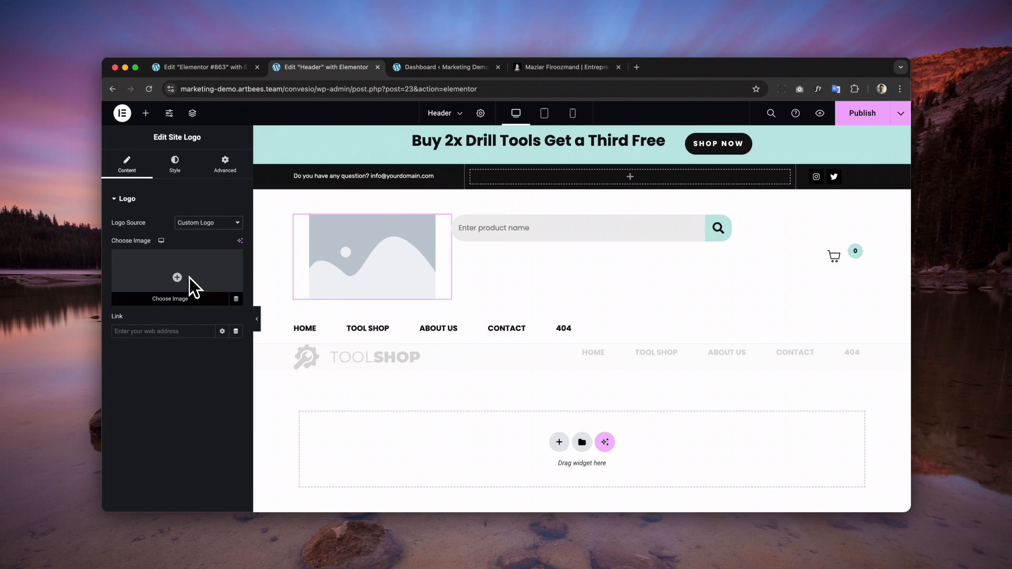
Step: Upload too-shop-logo.png from the My Assets folder and use it as the custom header logo image
click(190, 281)
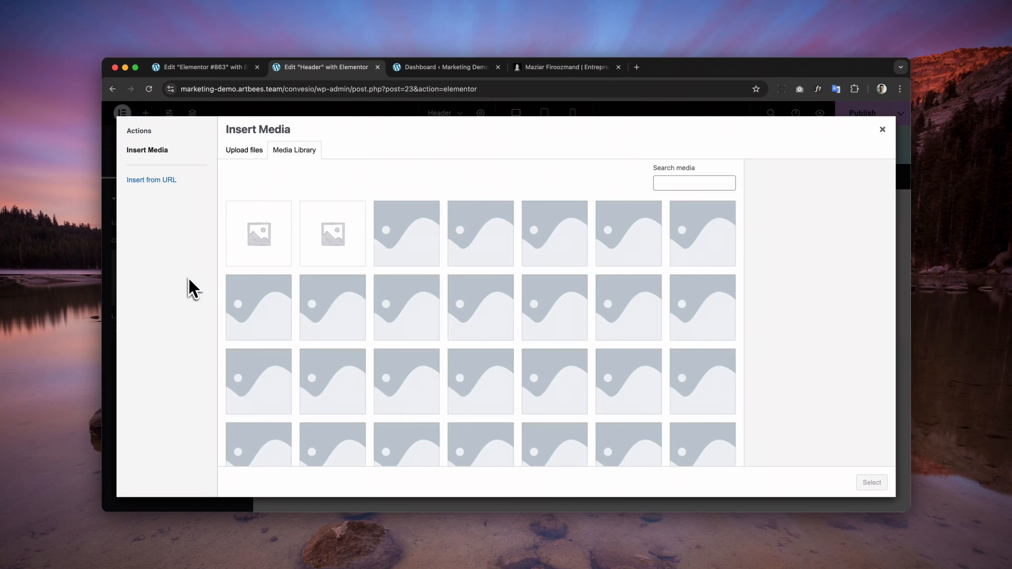
click(245, 150)
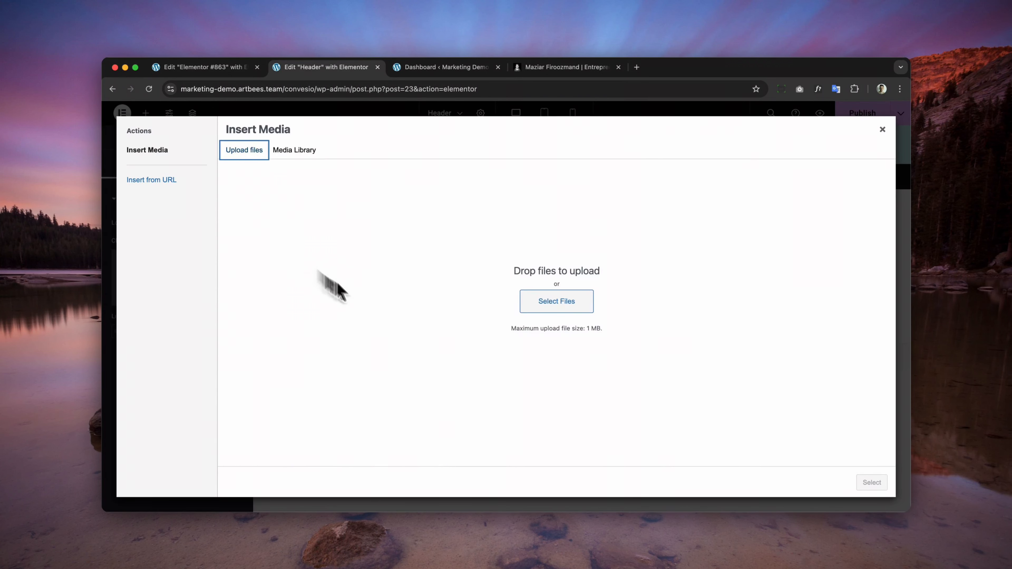
click(545, 303)
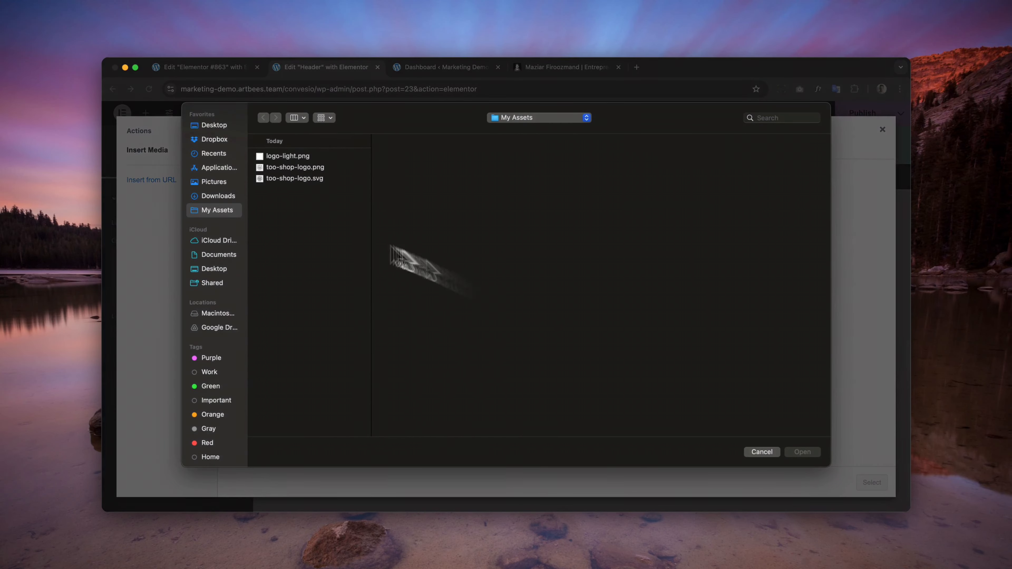
click(317, 168)
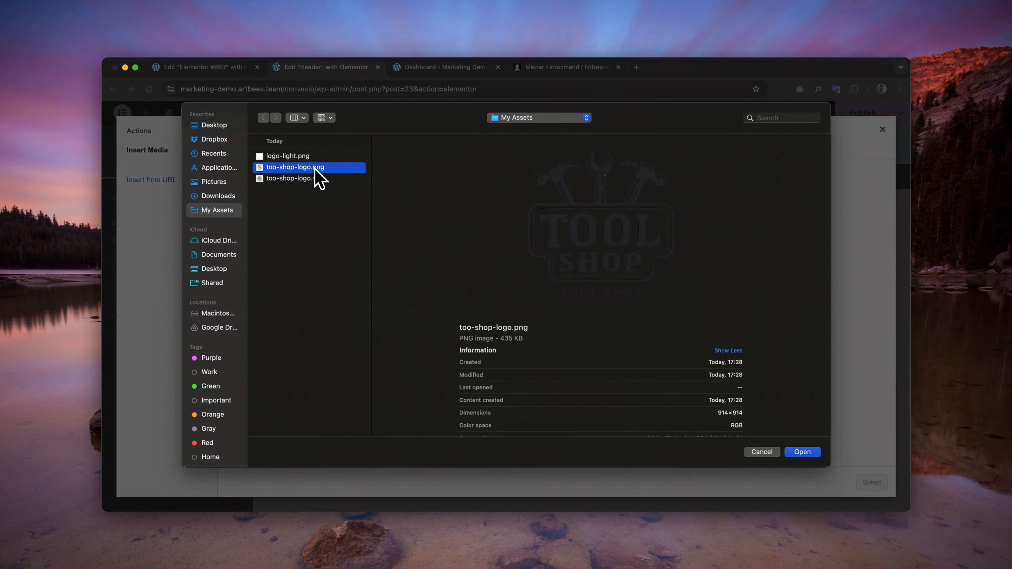
click(802, 452)
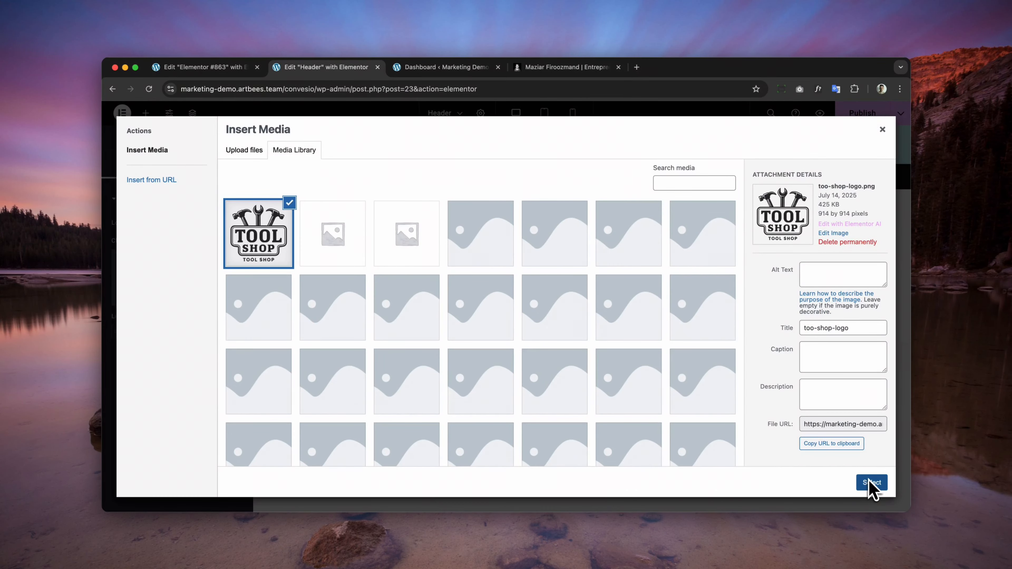
click(872, 484)
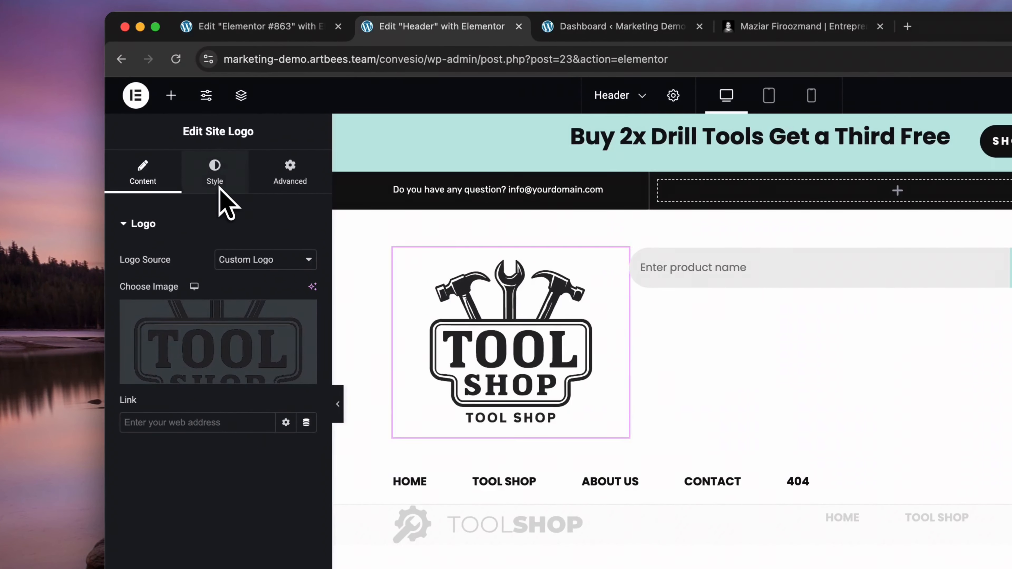
Step: Reduce the header logo's width to 38%
click(218, 188)
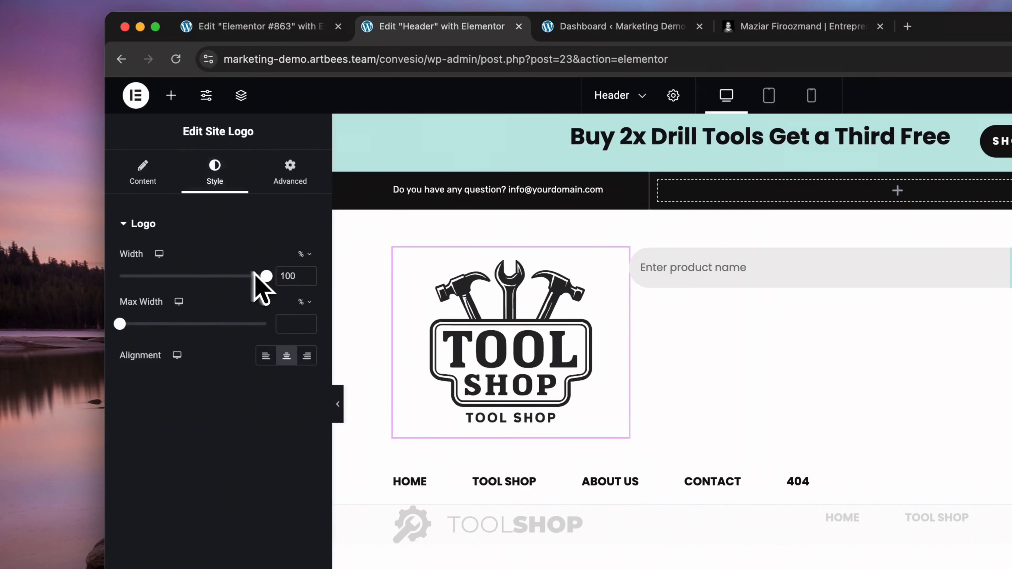
drag(266, 275, 175, 276)
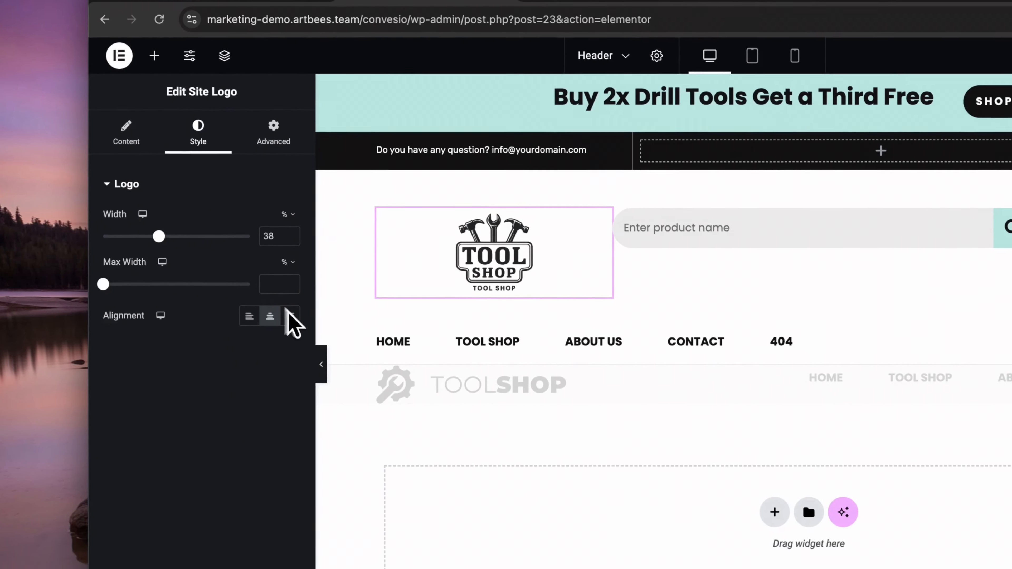
click(307, 355)
click(257, 285)
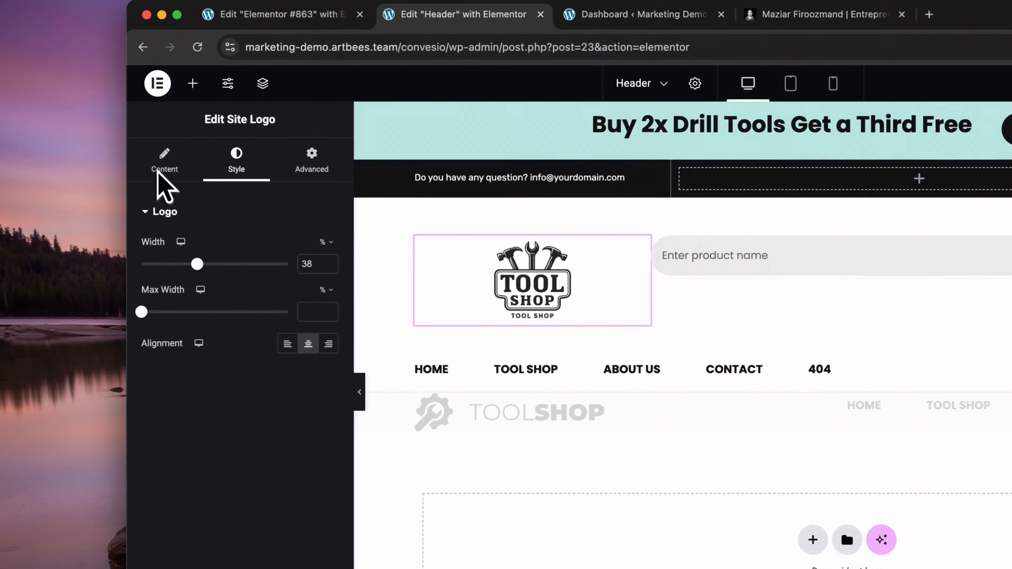
Step: Switch the header logo's source back to Customizer
click(162, 161)
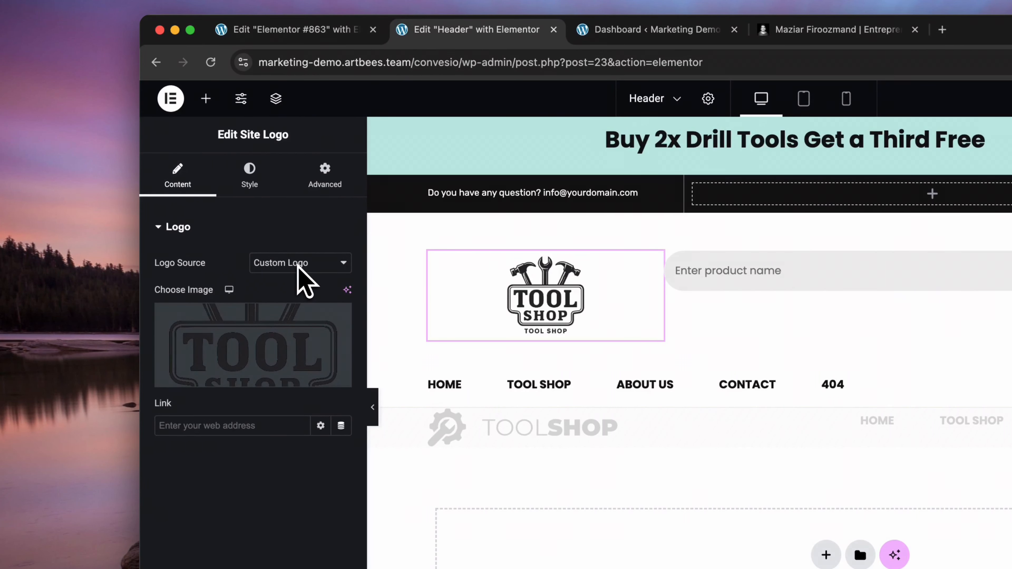
click(299, 265)
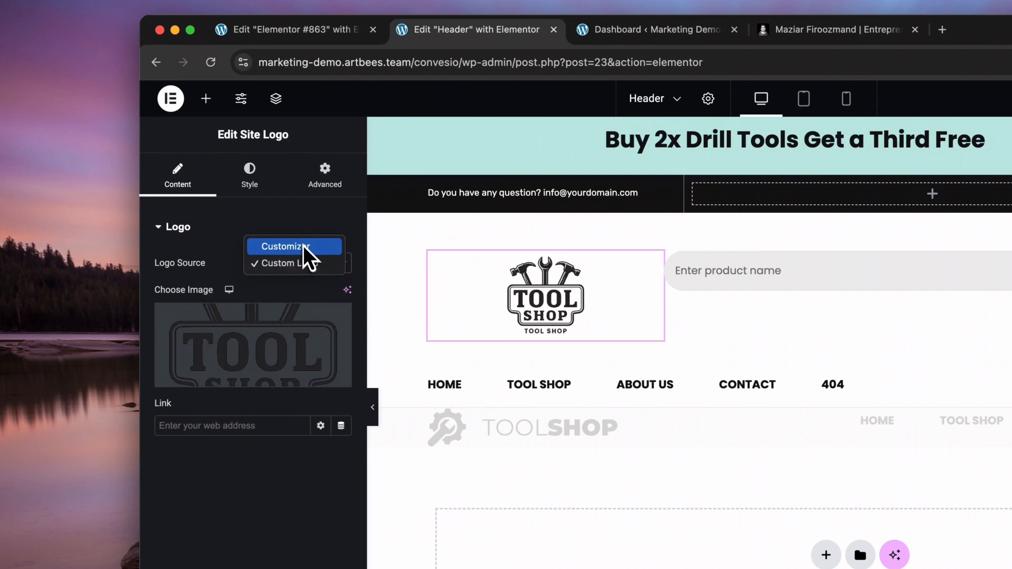
click(305, 246)
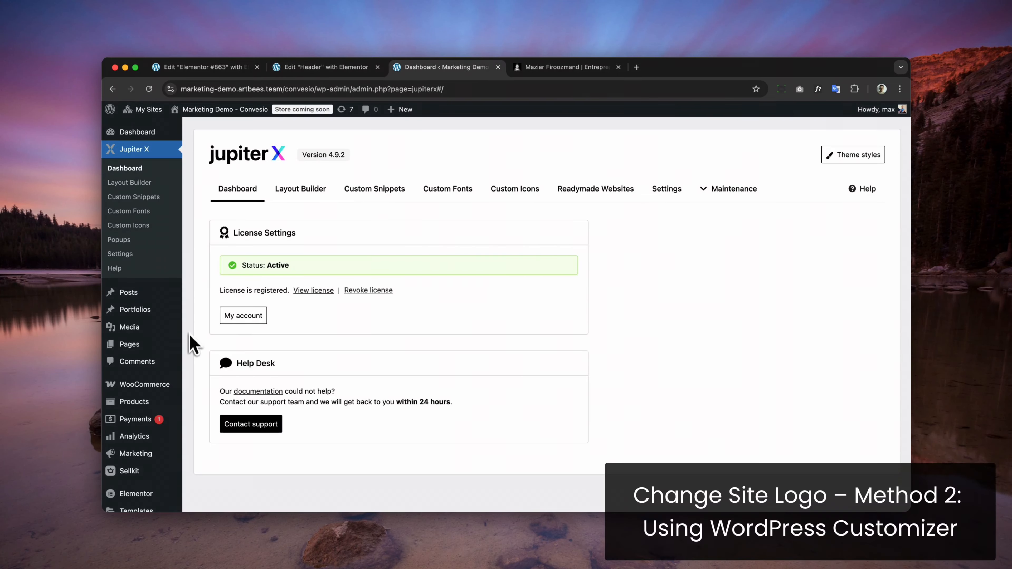
Step: From the WordPress dashboard, open the theme Customizer's Logos settings
scroll(190, 337, down, 10)
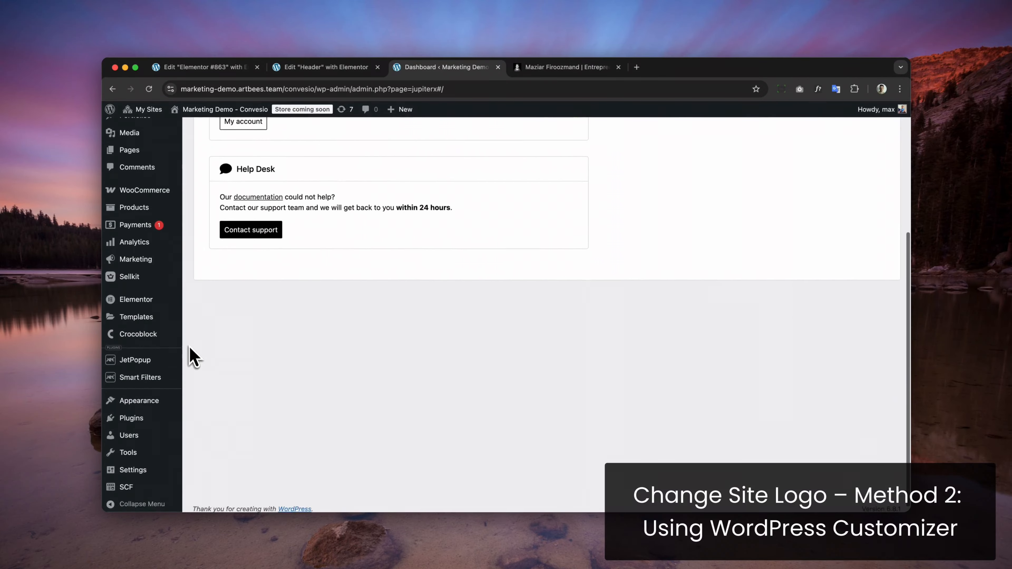
mouse_move(165, 393)
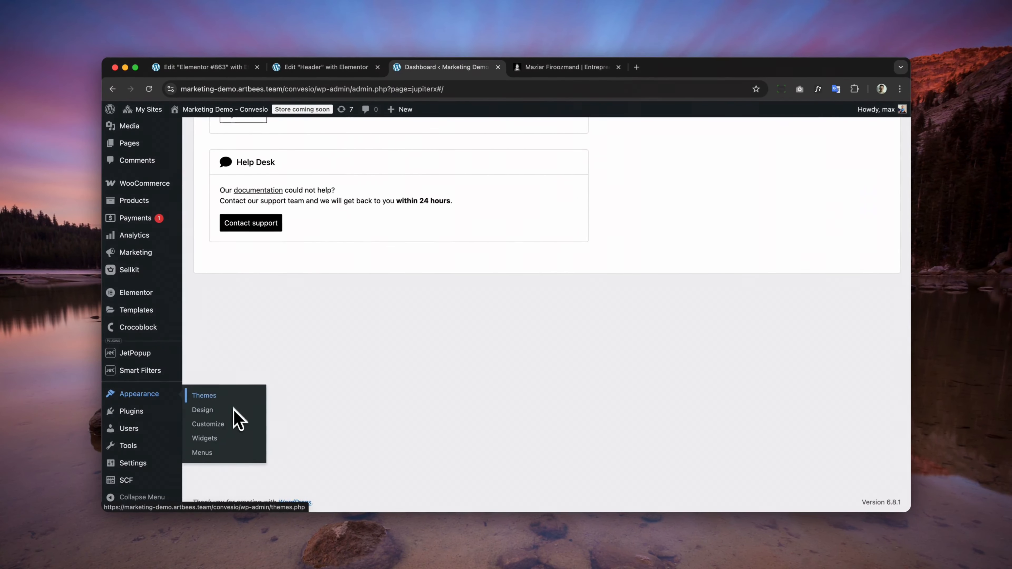
click(231, 425)
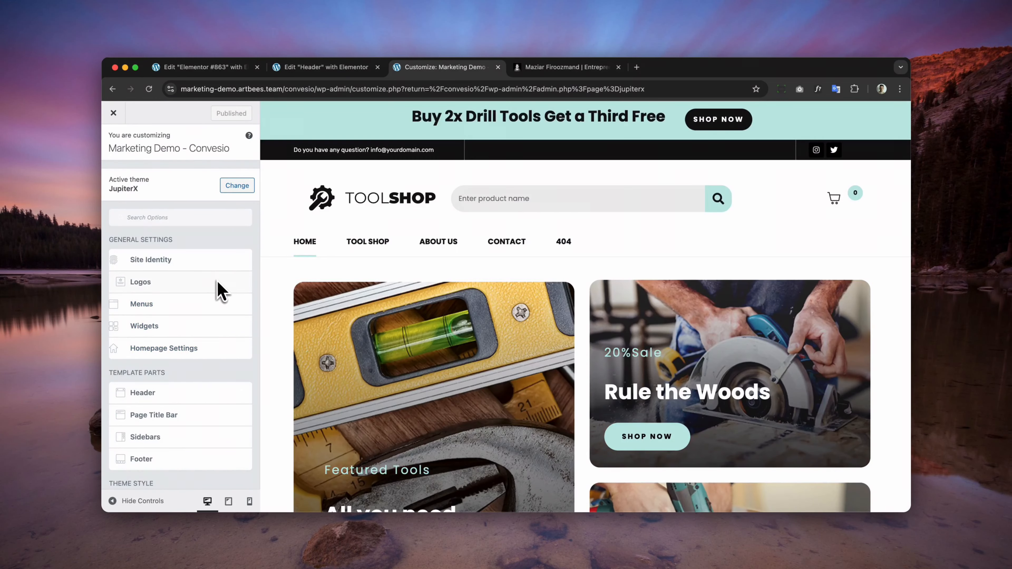
click(146, 281)
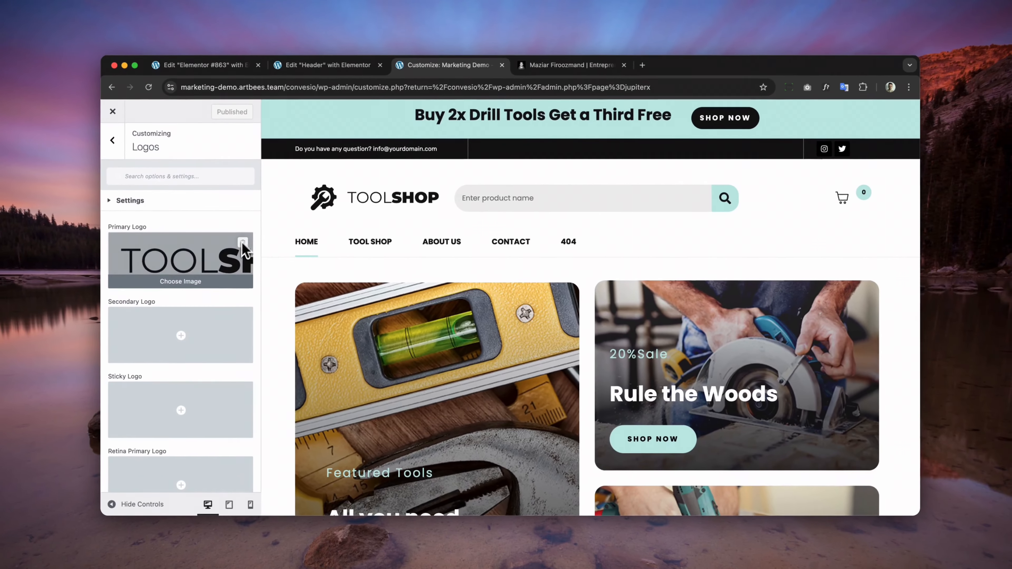
Step: Replace the Primary Logo with too-shop-logo.png from the media library and publish the change
click(274, 247)
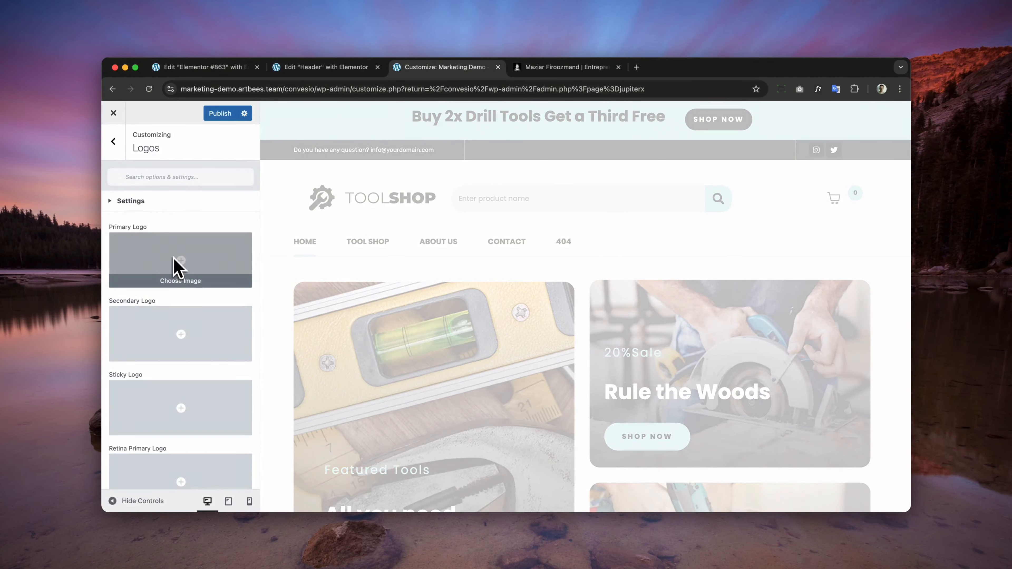
click(176, 267)
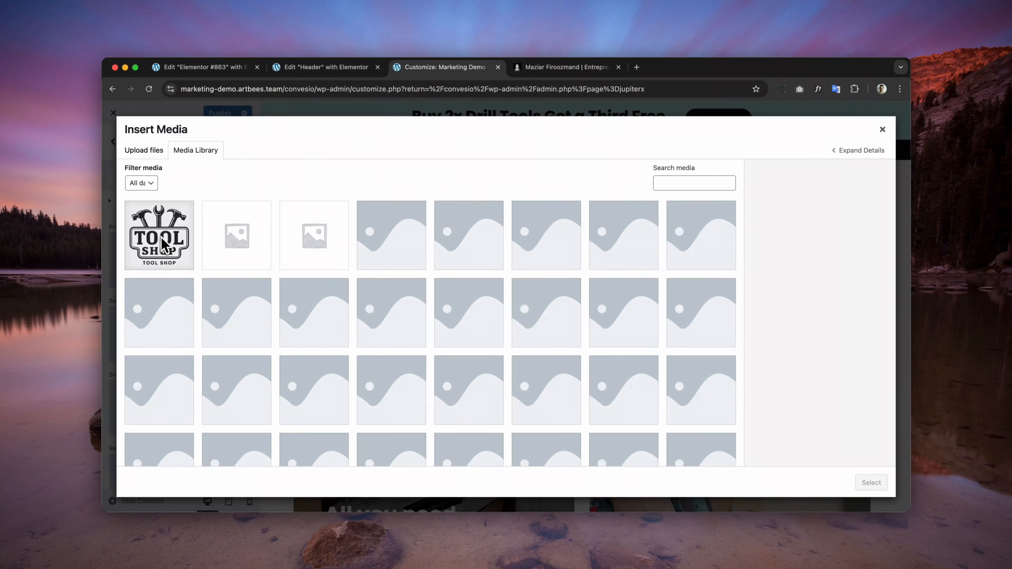
click(163, 240)
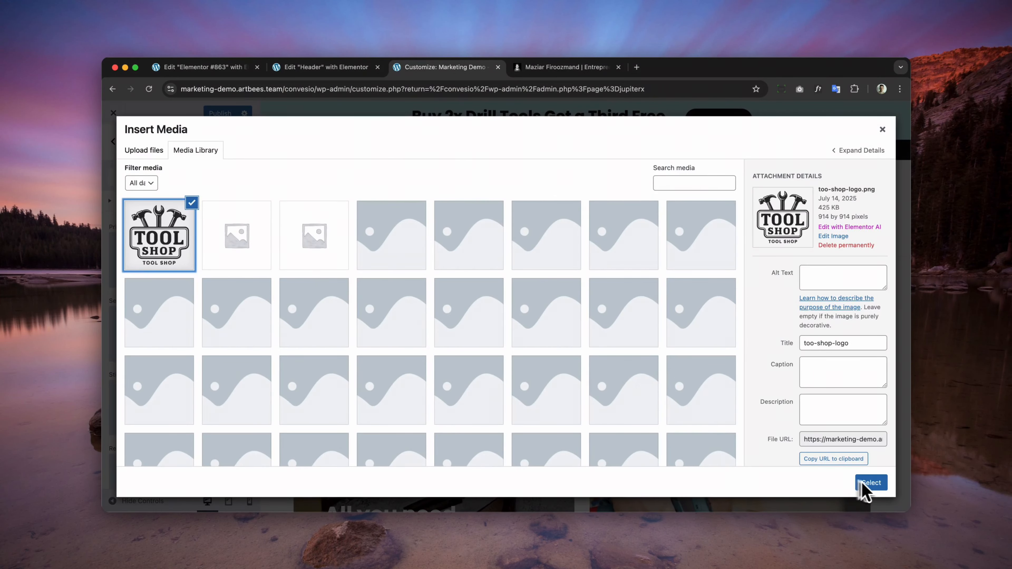
click(870, 483)
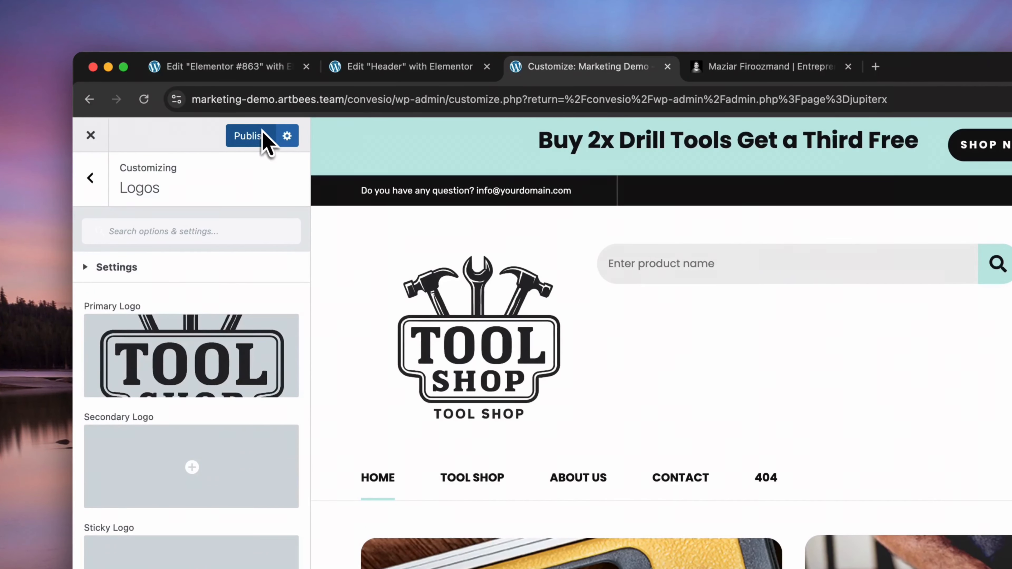
click(264, 133)
Step: Switch to the personal website, open its header in Elementor and select the site logo in the main header row
key(ctrl+Tab)
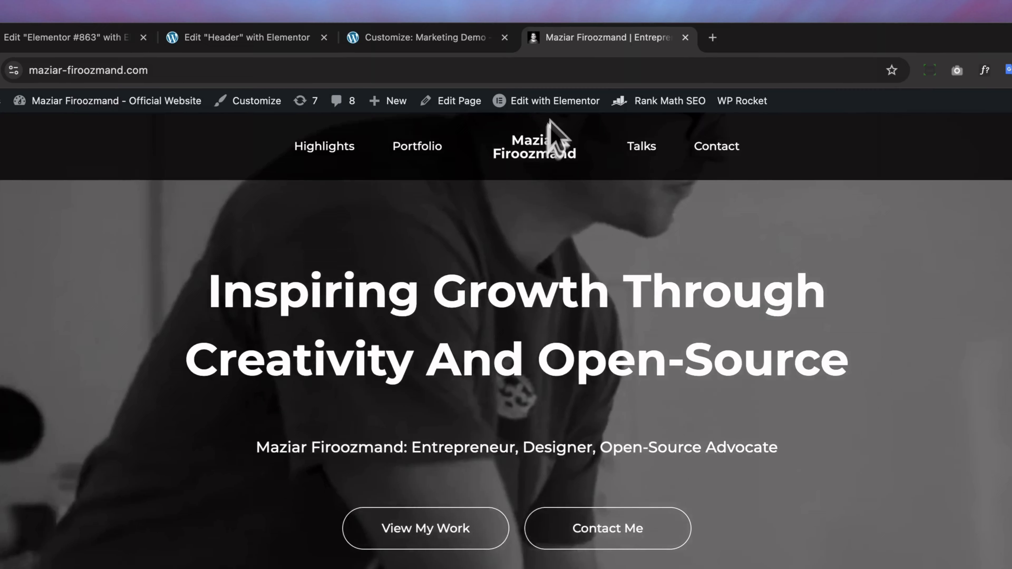
mouse_move(560, 100)
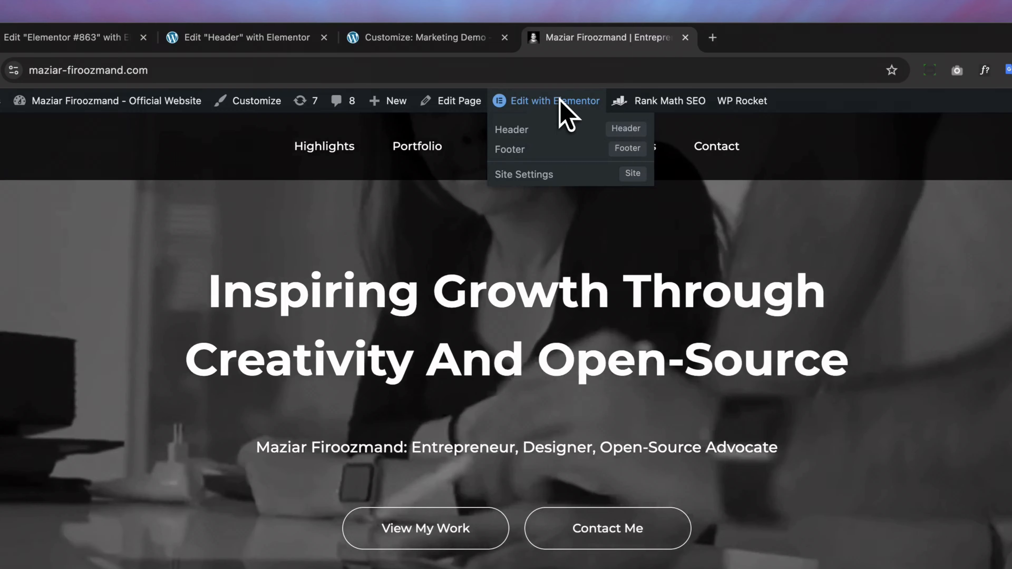
click(633, 127)
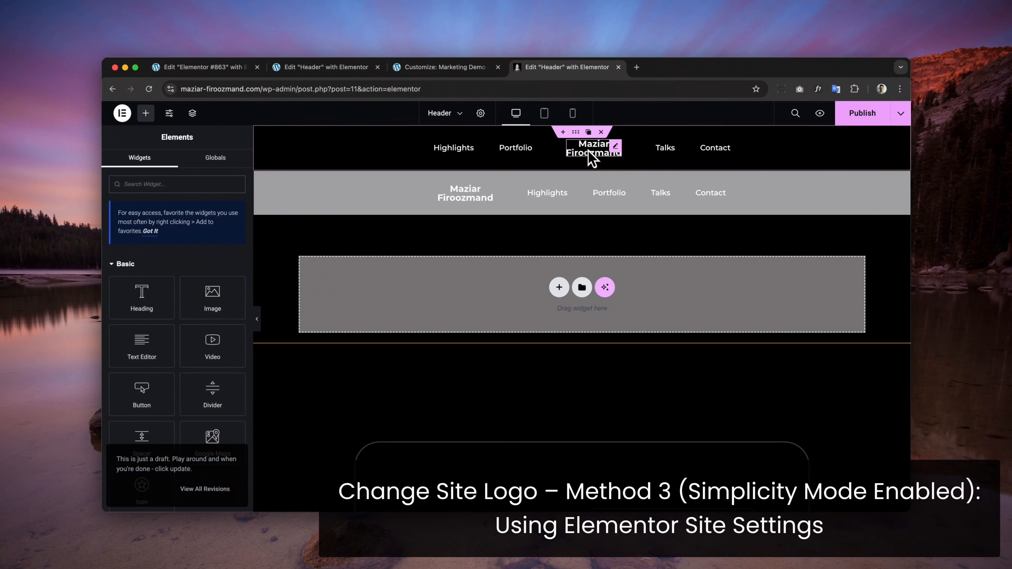
click(592, 156)
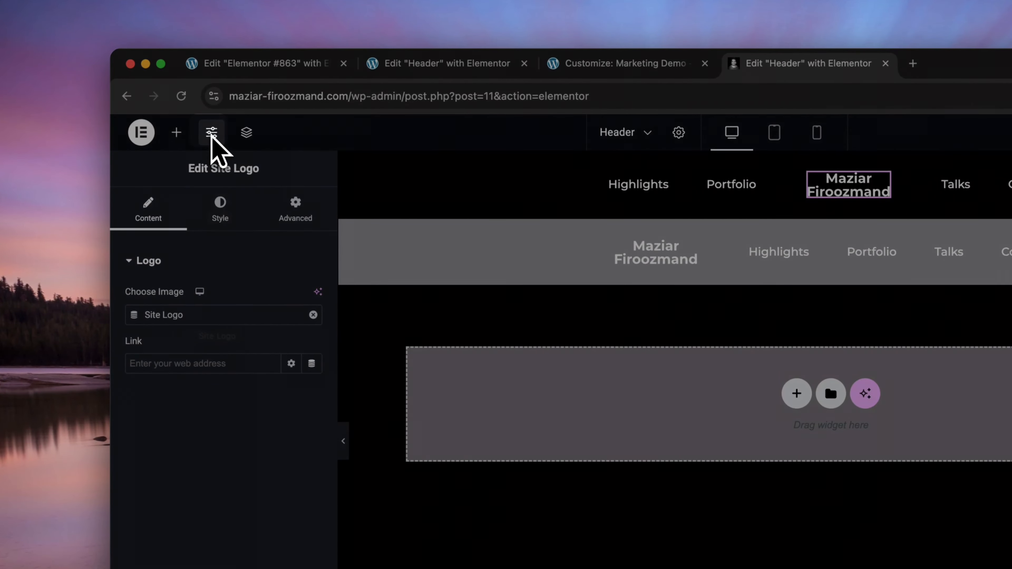
Step: Open the Site Identity section of Elementor's site settings
click(212, 133)
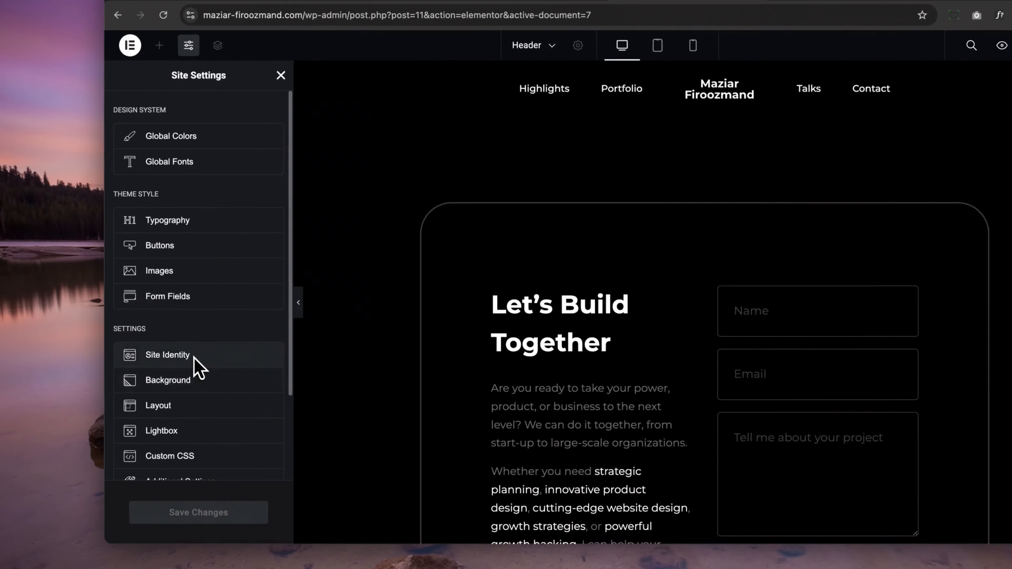
click(174, 363)
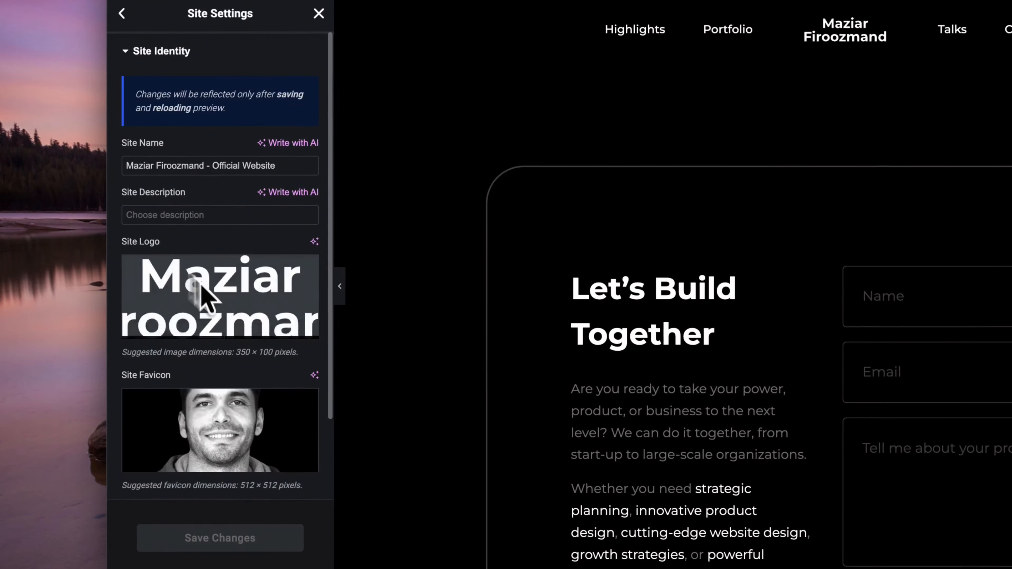
mouse_move(203, 315)
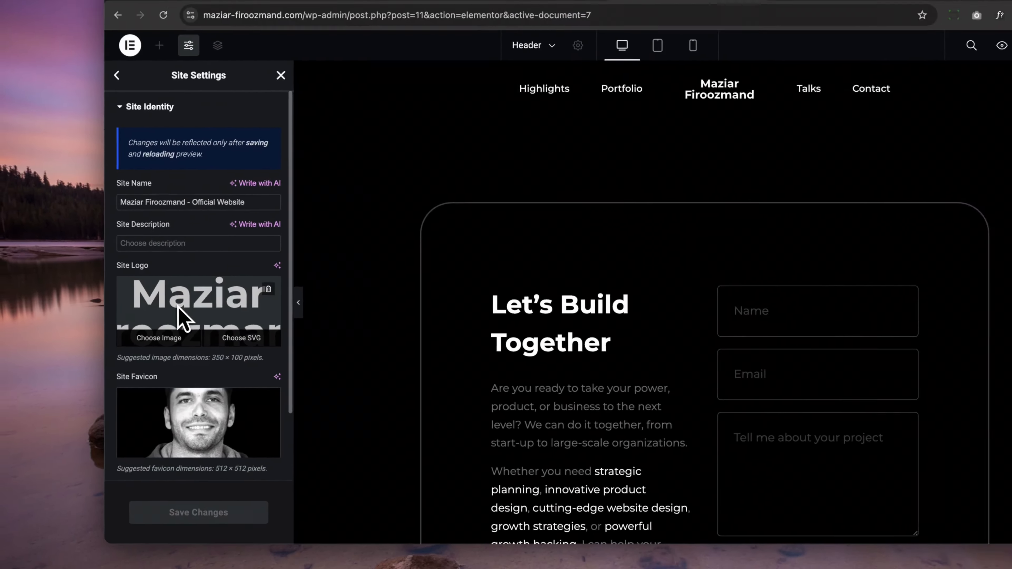
Step: Replace the Site Logo image by uploading logo-light.png from the My Assets folder and selecting it
click(204, 304)
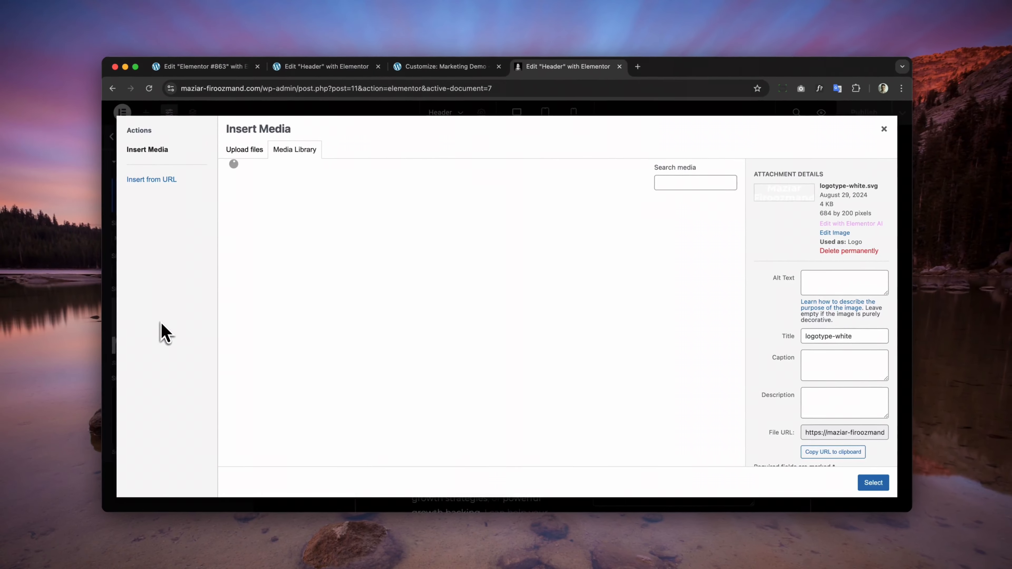
click(246, 152)
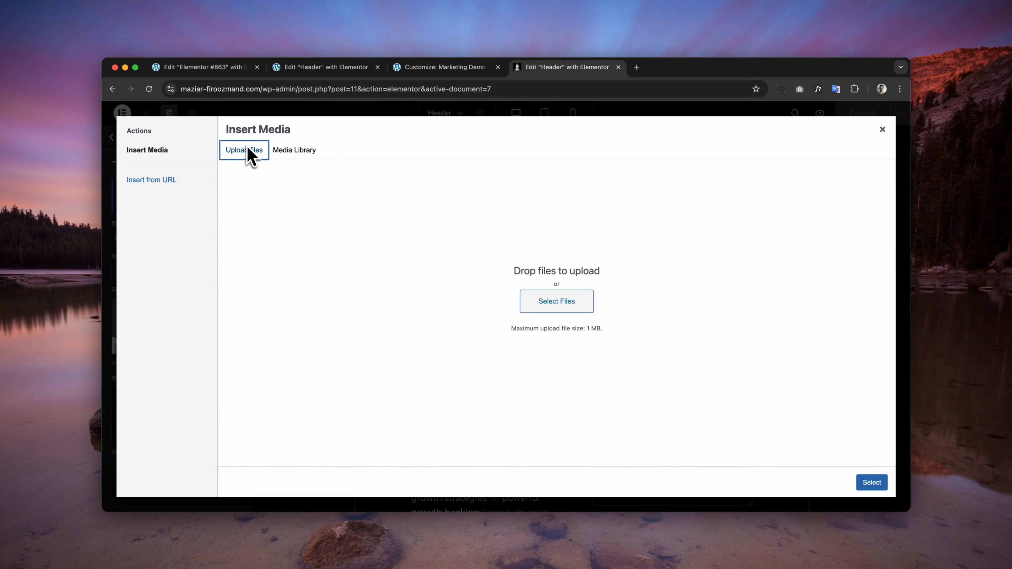
click(541, 312)
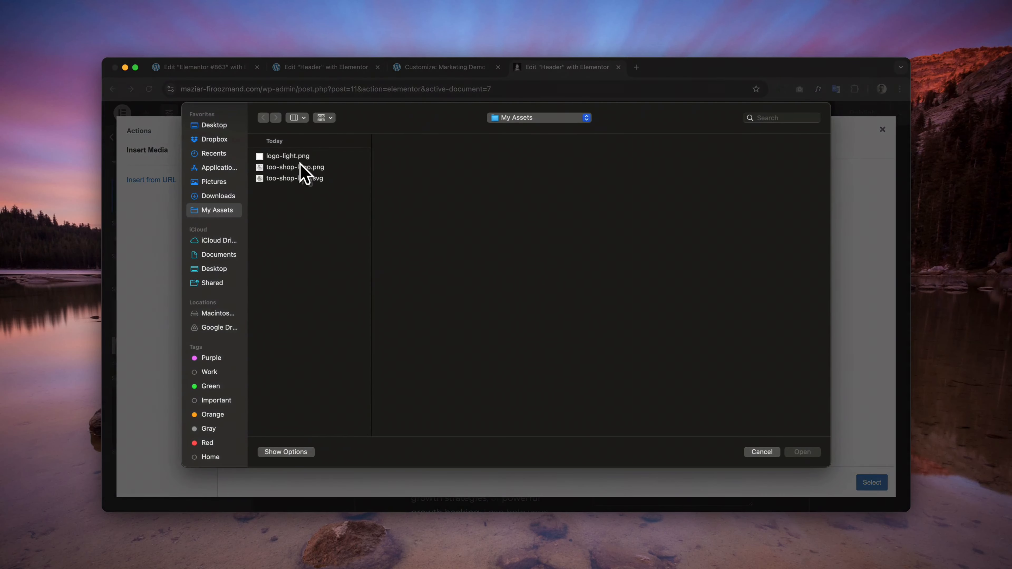
click(292, 157)
key(Return)
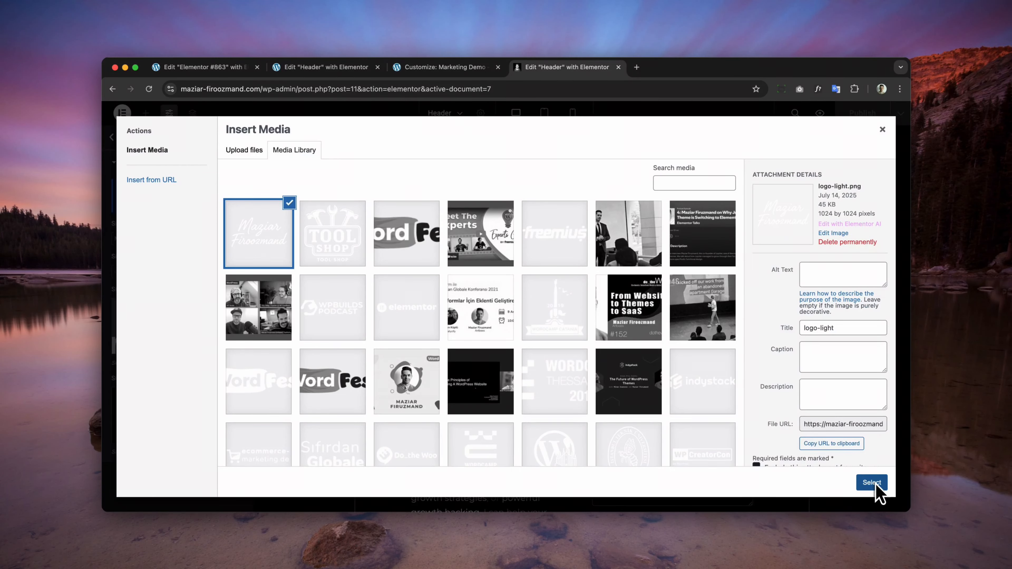
click(874, 484)
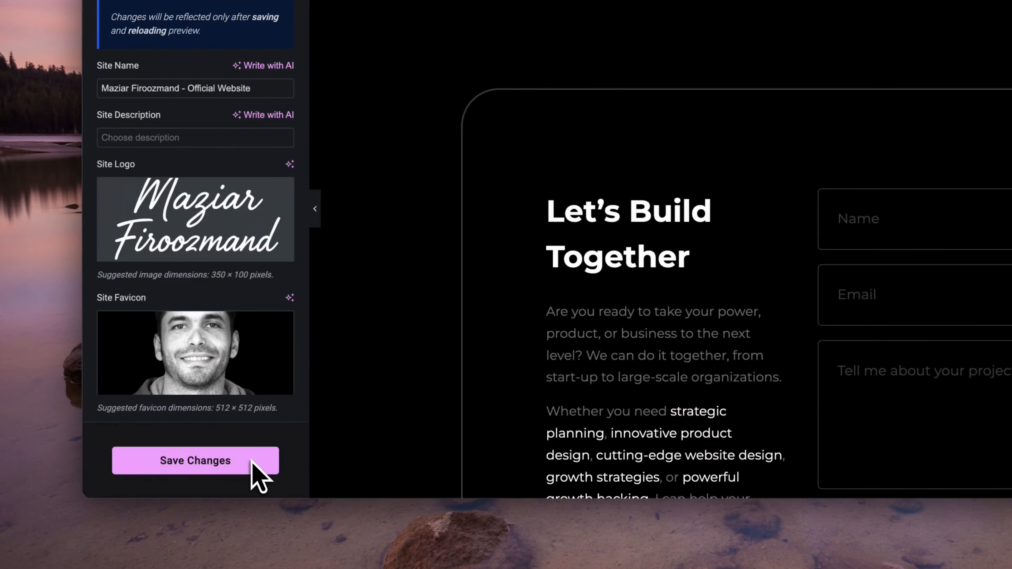
Step: Save the site settings, return to the header editor, select the site logo in the main row and publish the header
click(215, 483)
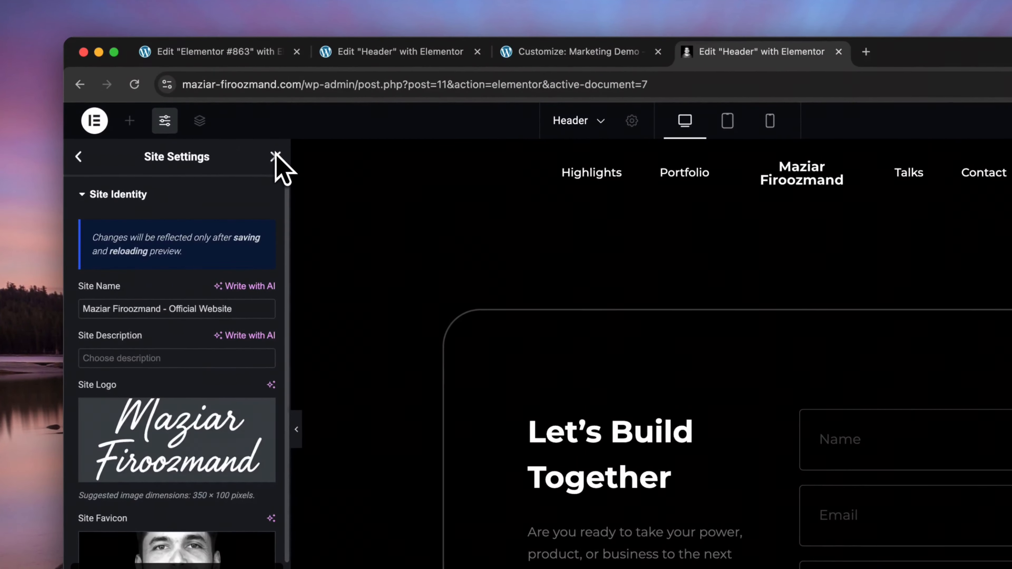
click(275, 155)
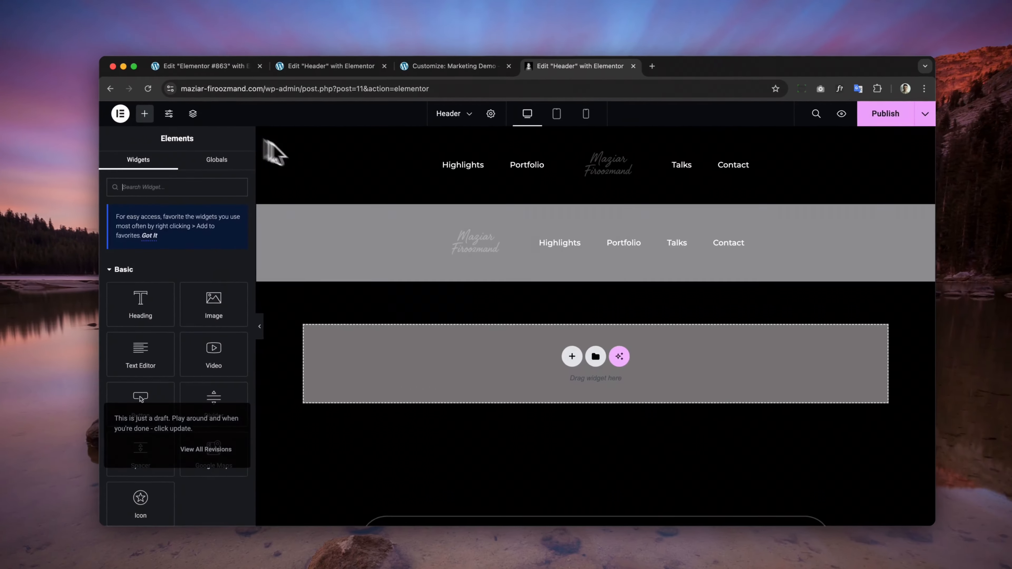
click(620, 174)
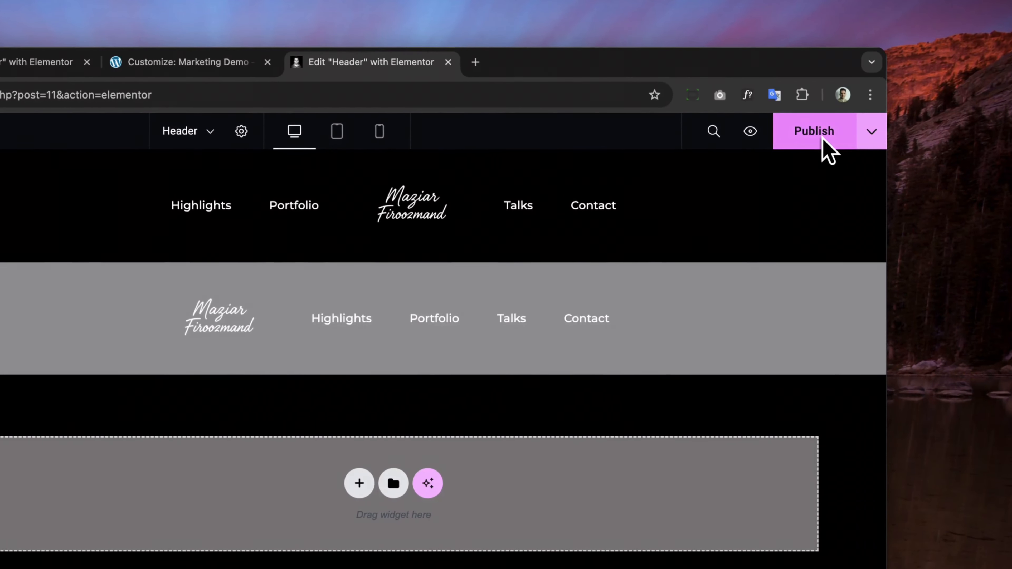
click(867, 118)
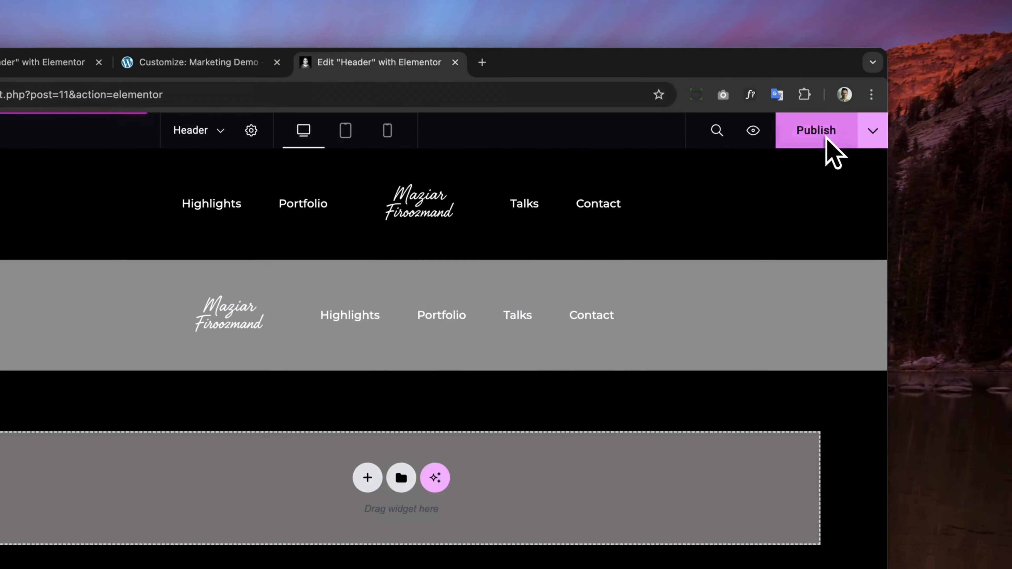